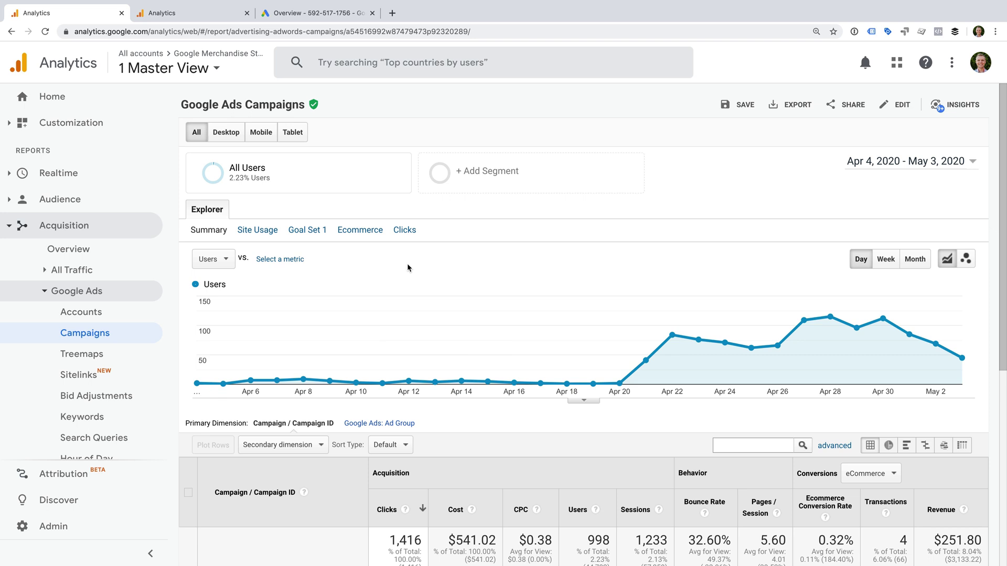
scroll(376, 299, down, 3)
scroll(376, 298, down, 3)
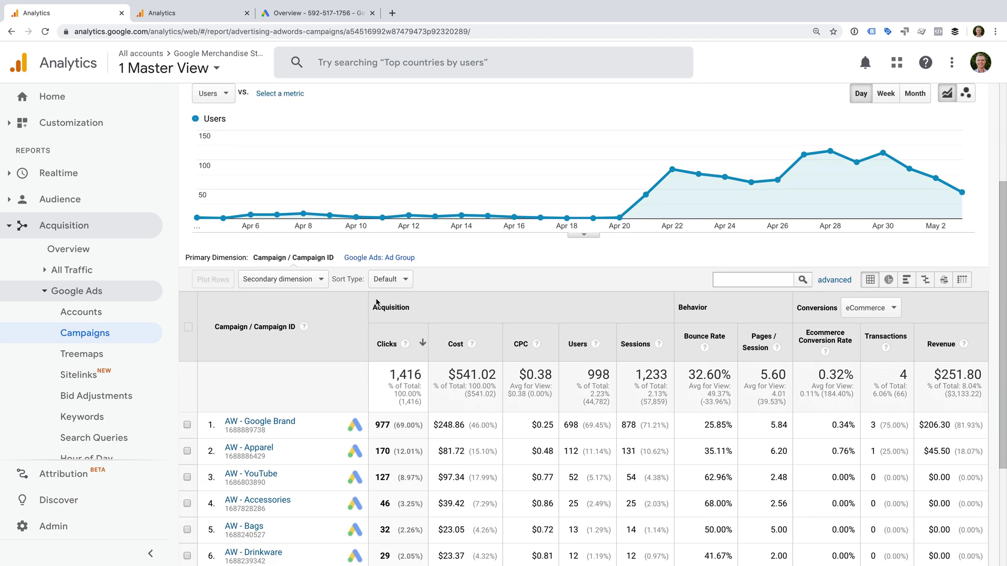
scroll(375, 299, down, 2)
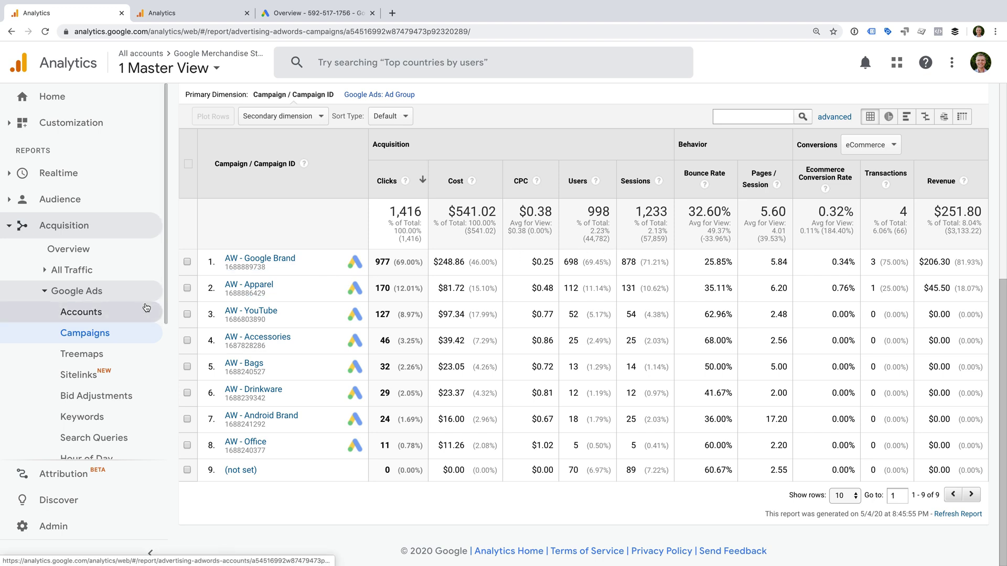
Expand Conversions > Multi-Channel Funnels in the Analytics report sidebar.
scroll(146, 308, down, 4)
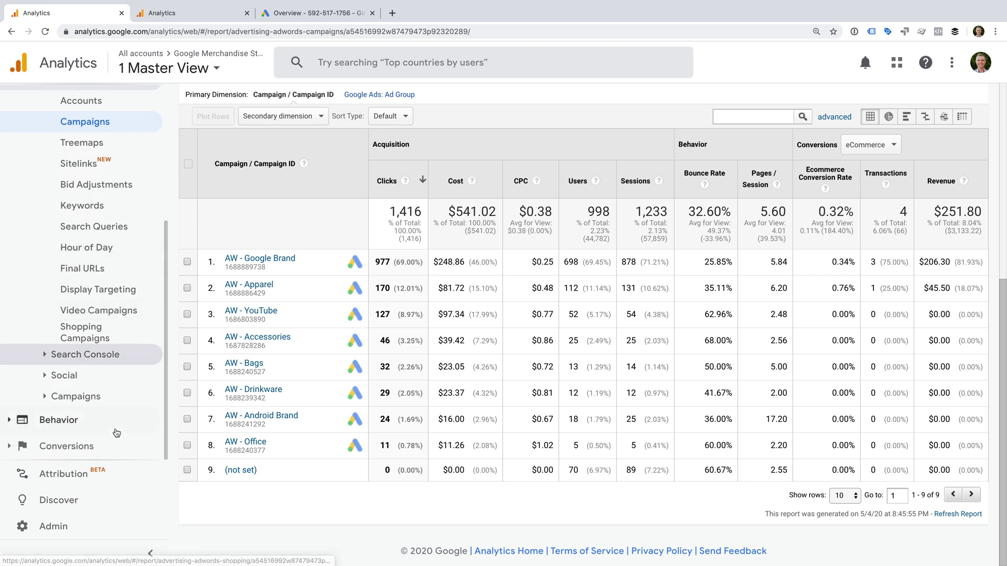
click(116, 446)
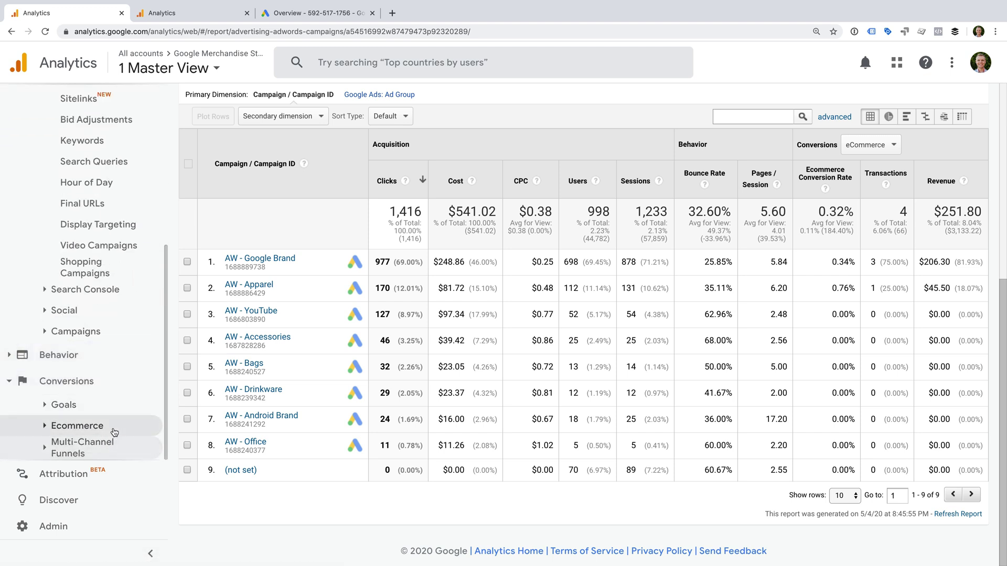
click(112, 449)
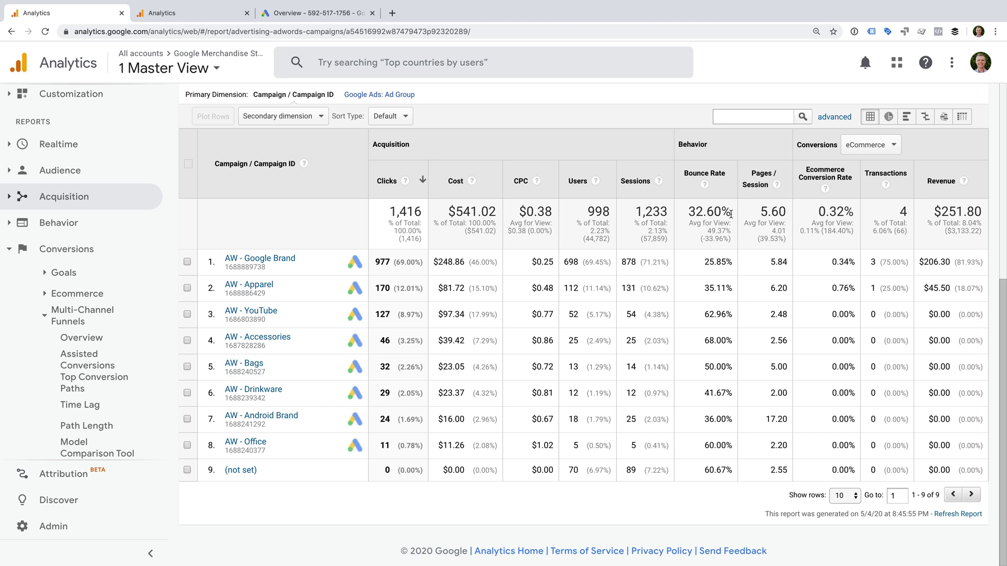
Glance at the Google account options, dismiss them, and open Admin for the Google Merchandise Store.
click(979, 64)
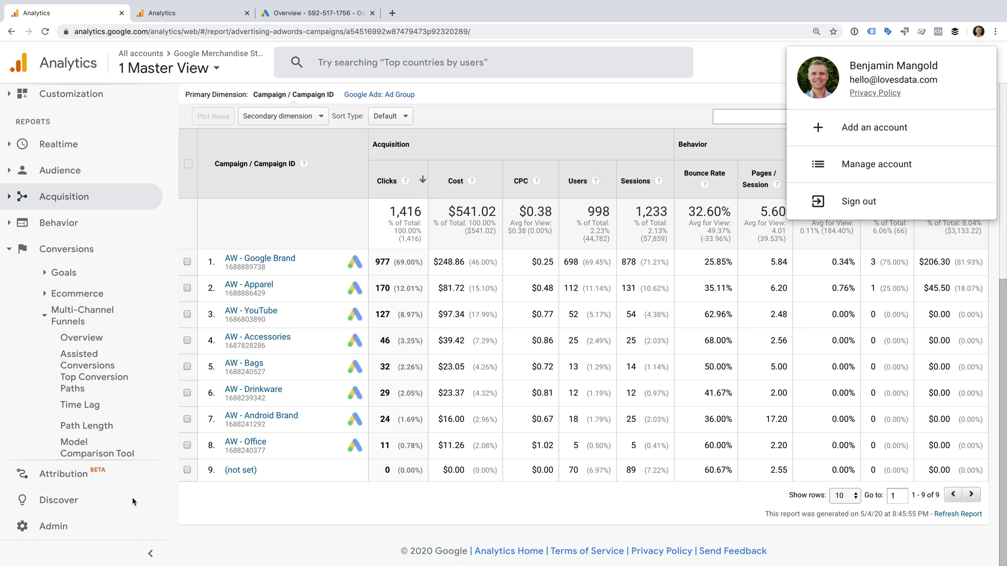
click(84, 522)
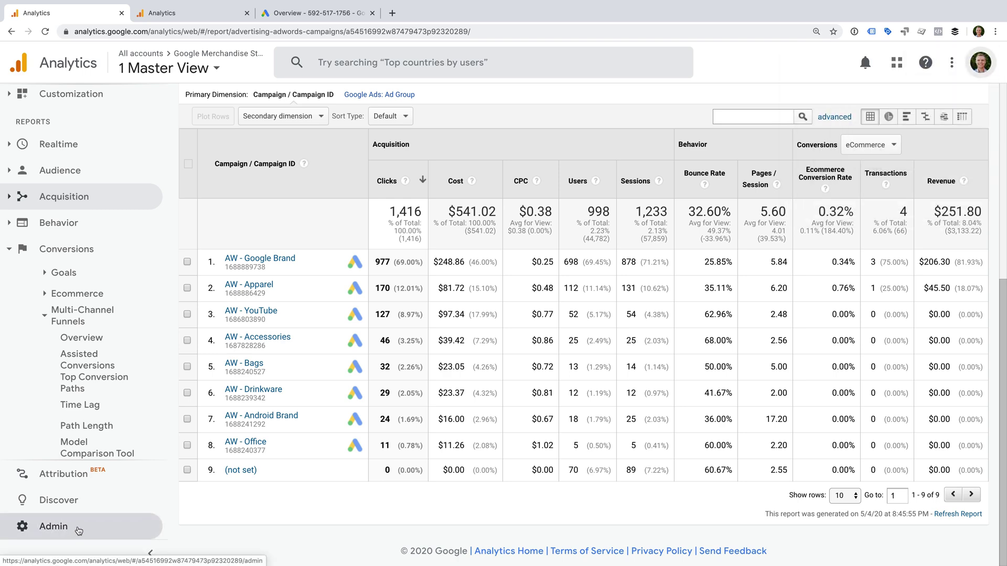
click(79, 531)
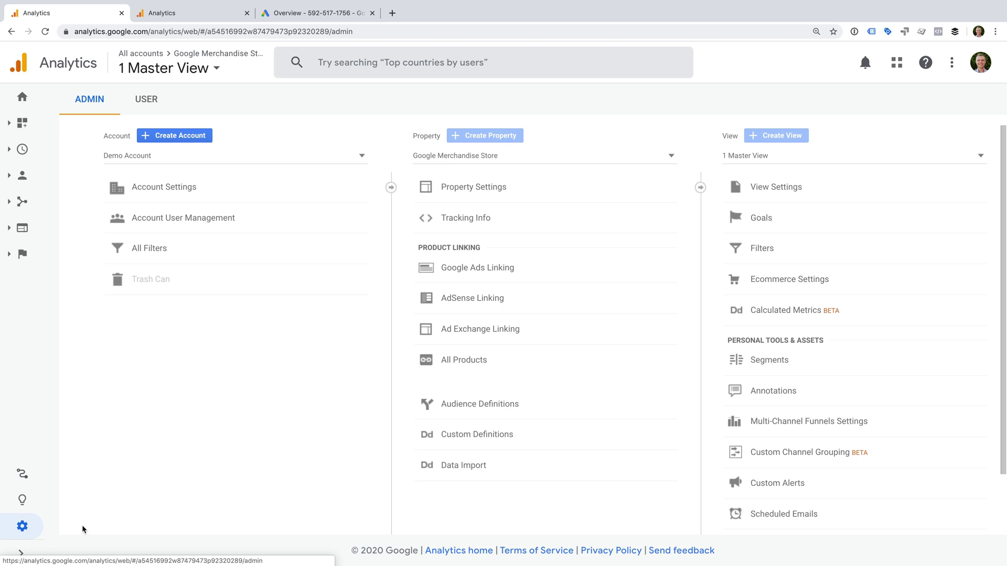
Open Google Ads Linking under Product Linking to list the property's two link groups.
click(555, 269)
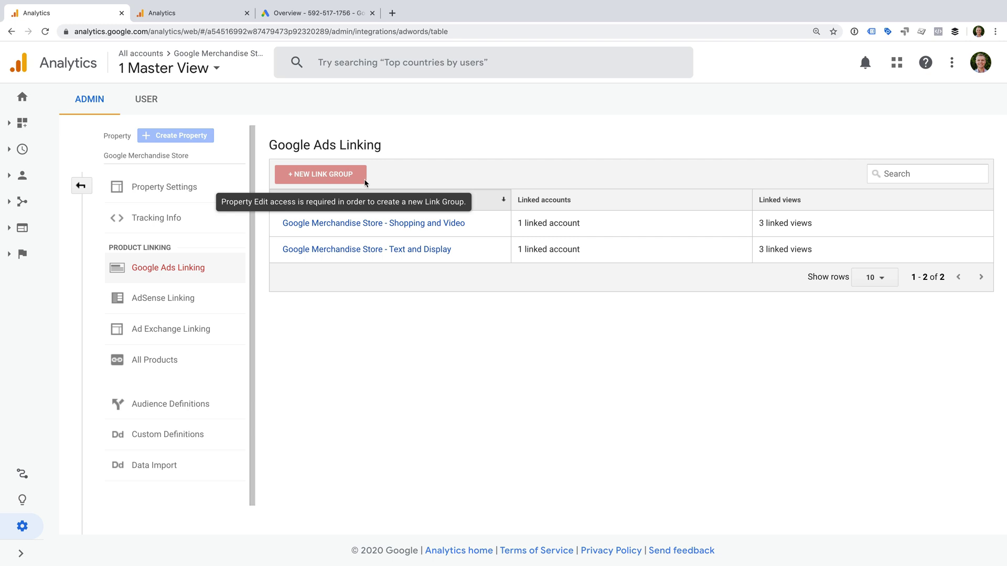
In the Loves Data Demo property, begin a new Google Ads link group.
click(210, 18)
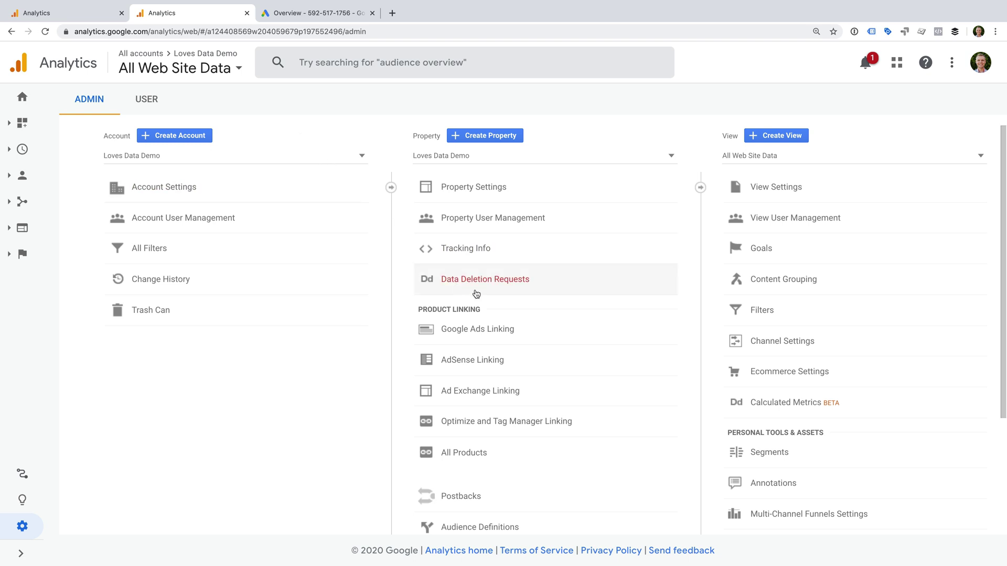
click(549, 337)
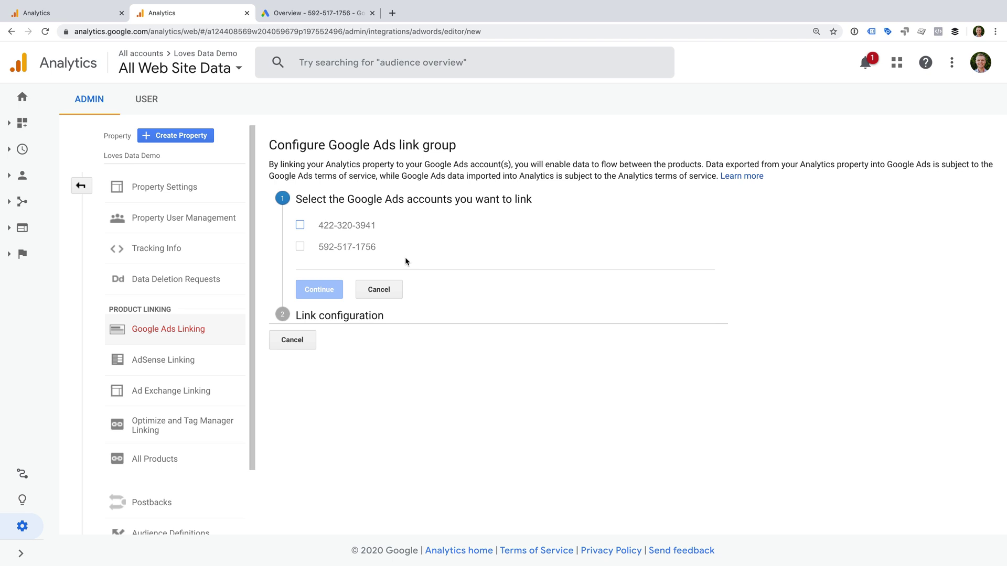
Go to the Google Ads All campaigns overview and show Tools & Settings.
click(341, 16)
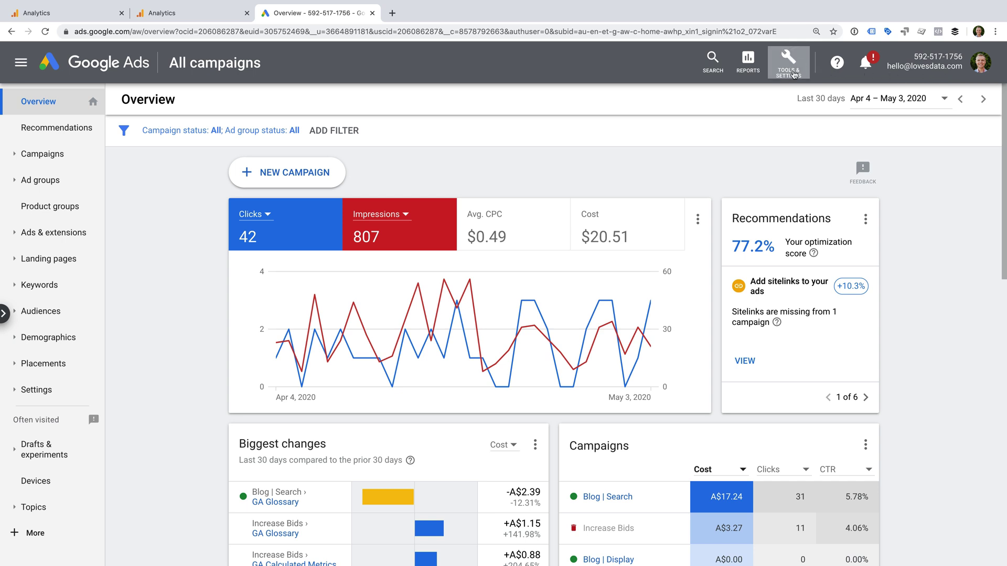
click(793, 73)
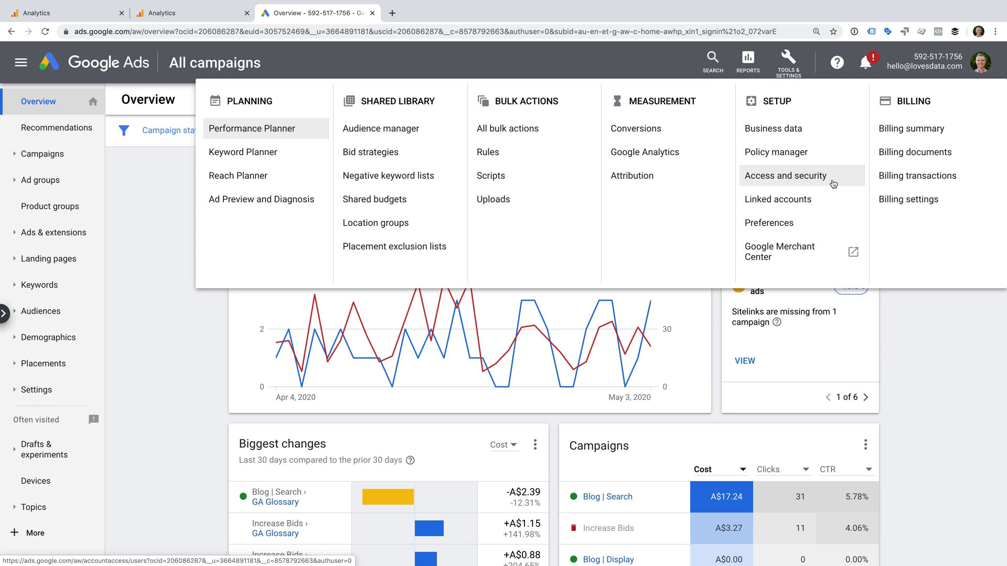
Open Setup > Access and security and confirm the user has Admin access level.
click(834, 183)
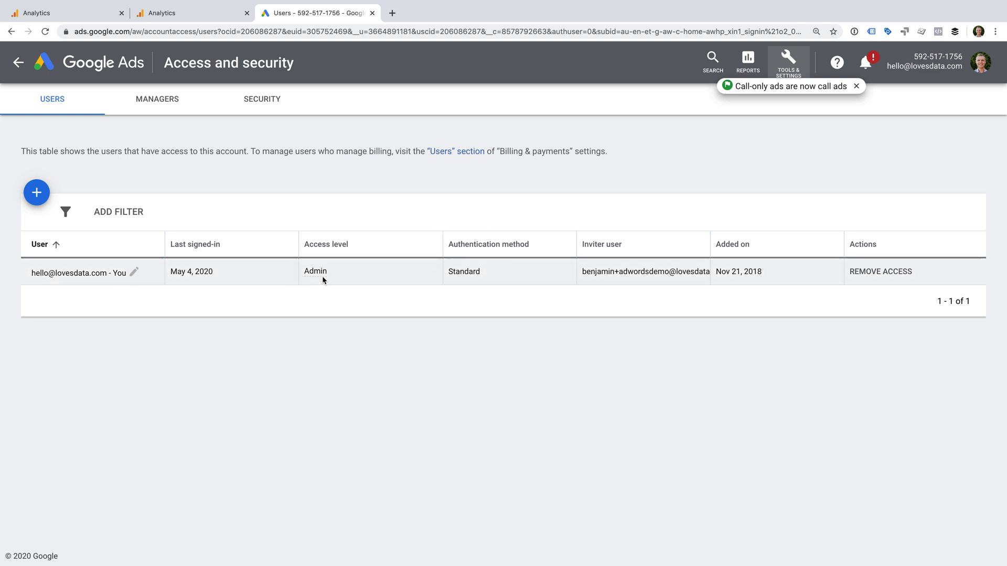
mouse_move(322, 274)
Back in the Analytics link group form, tick the second Google Ads account.
click(219, 15)
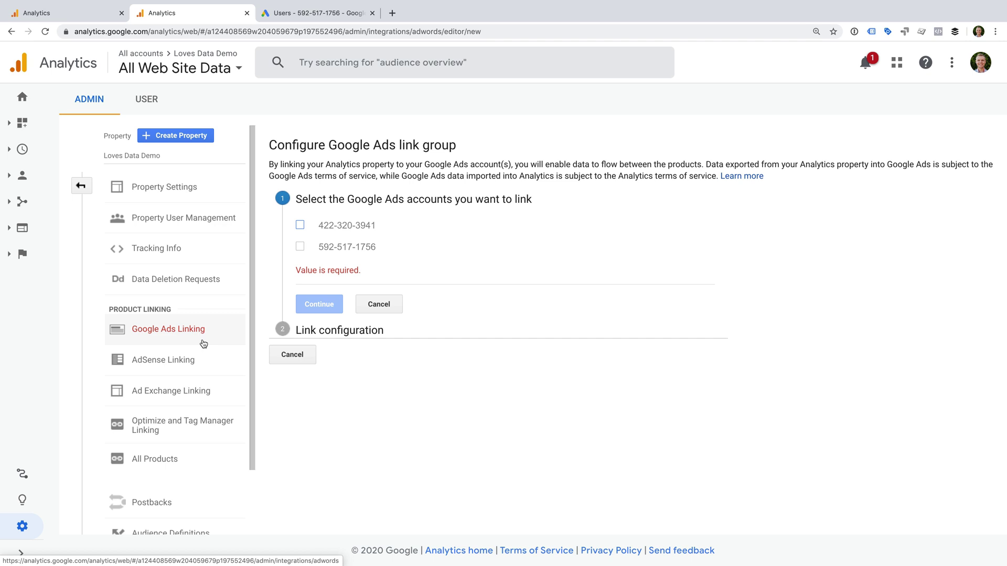
click(301, 248)
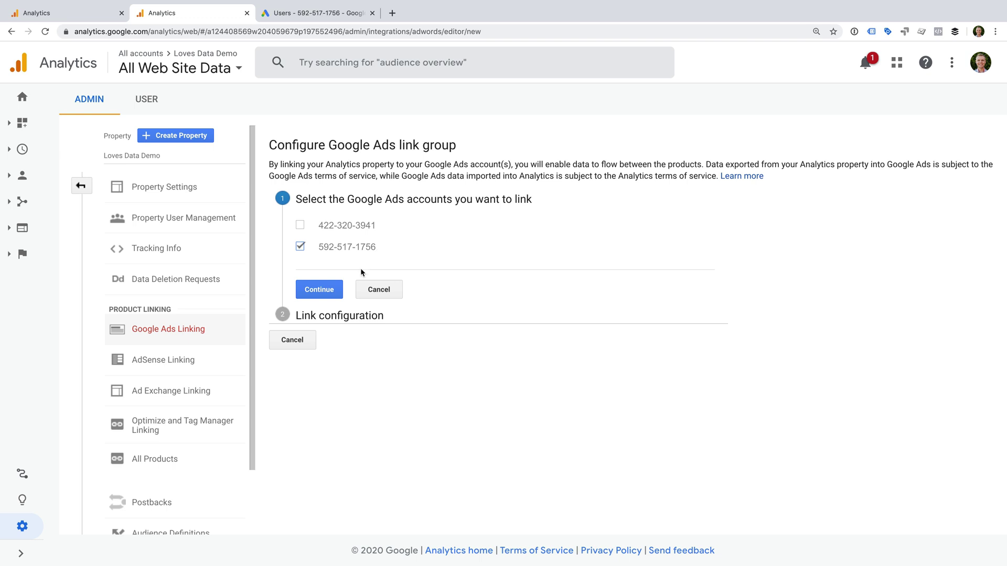
Title the link group 'Demo Google Ads Account' and enable linking for all views.
click(336, 297)
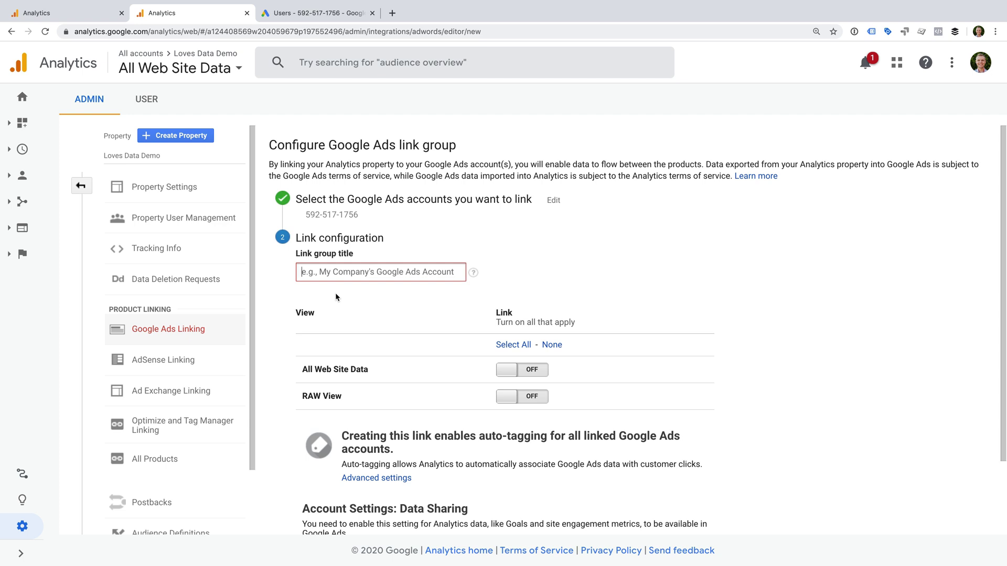
text(Demo)
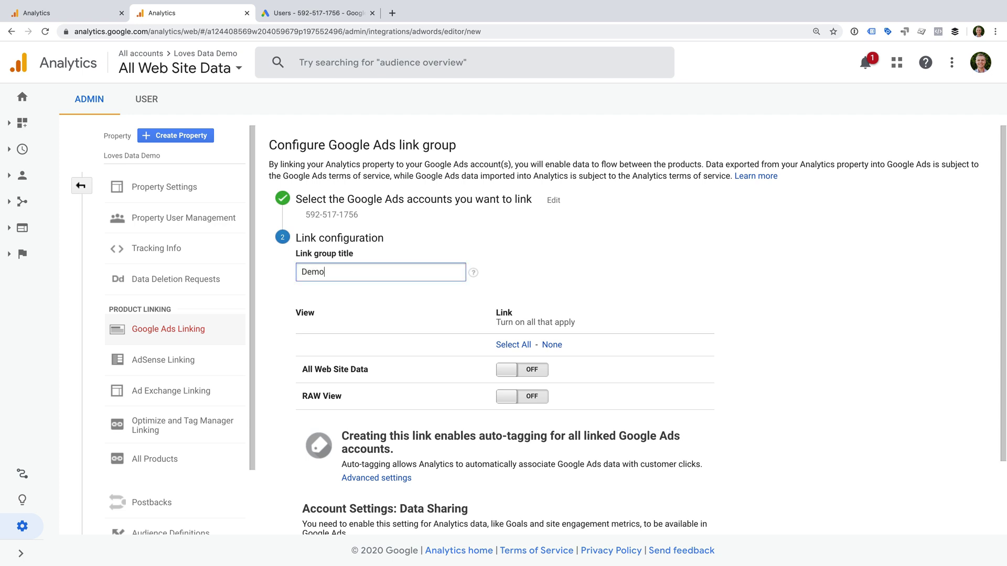
text( Google Ads Account)
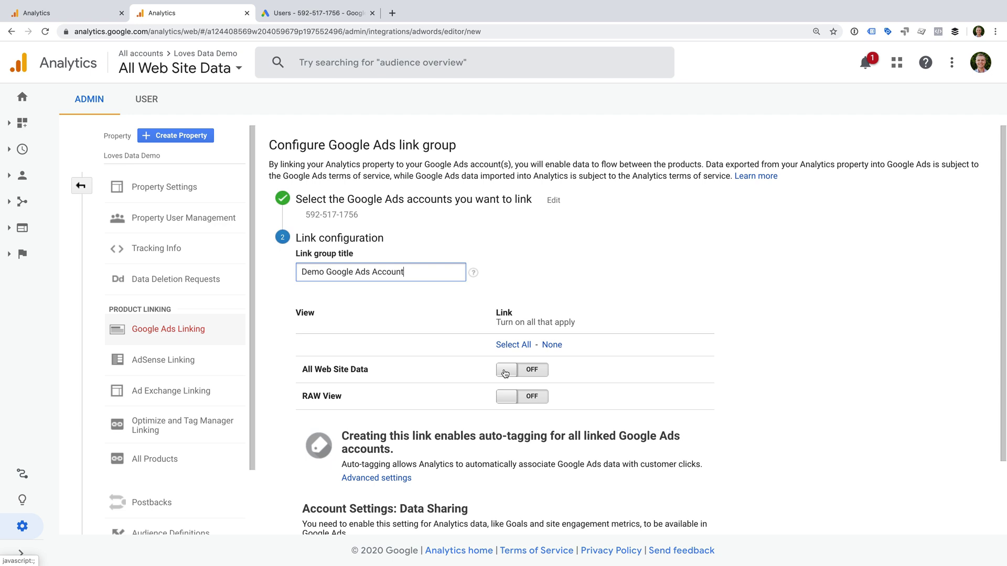
click(514, 345)
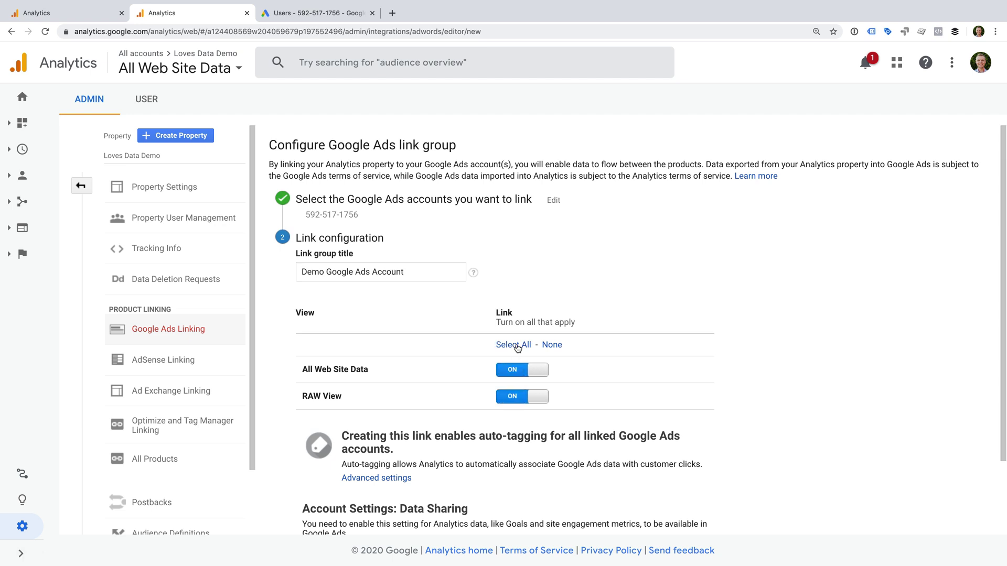
scroll(518, 347, down, 3)
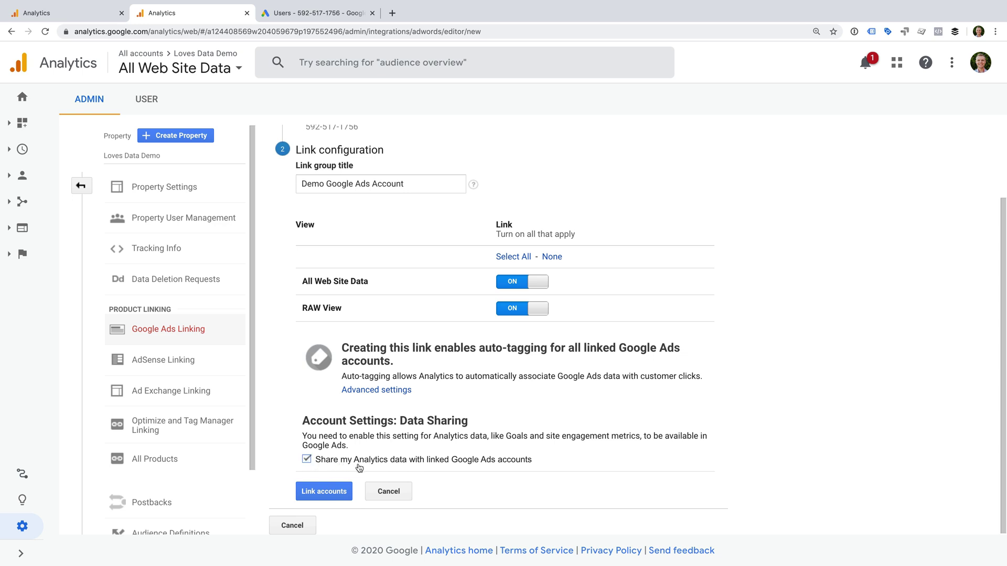
Link the accounts, then return to the Google Merchandise Store's Google Ads Linking list.
click(340, 492)
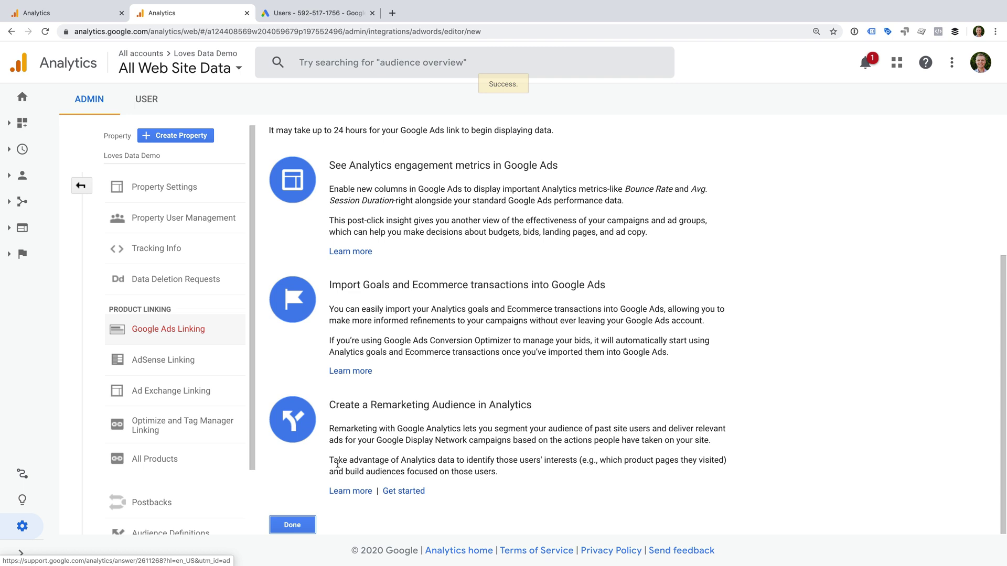
click(77, 12)
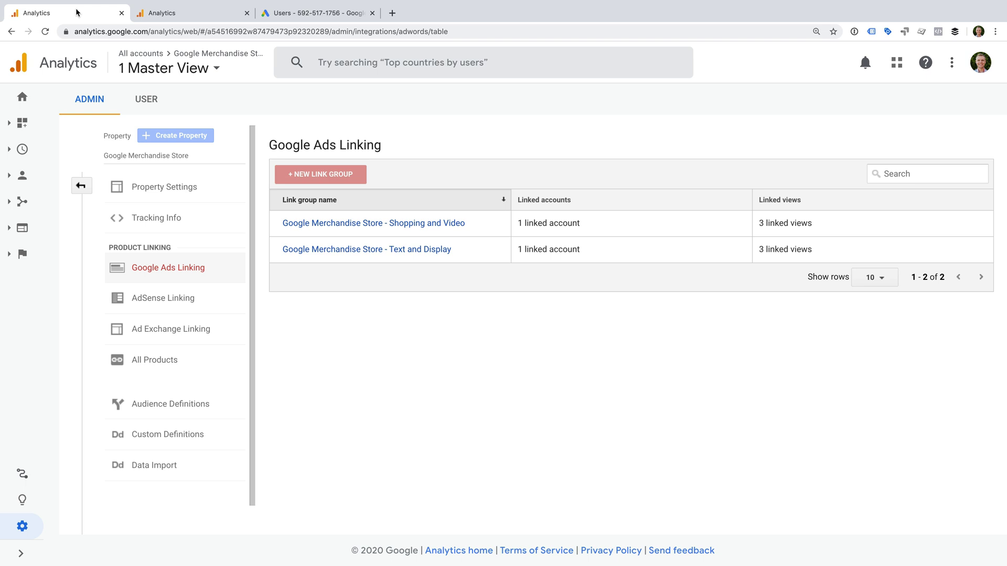
Open the Acquisition > Google Ads > Campaigns report and scroll to its table.
click(24, 202)
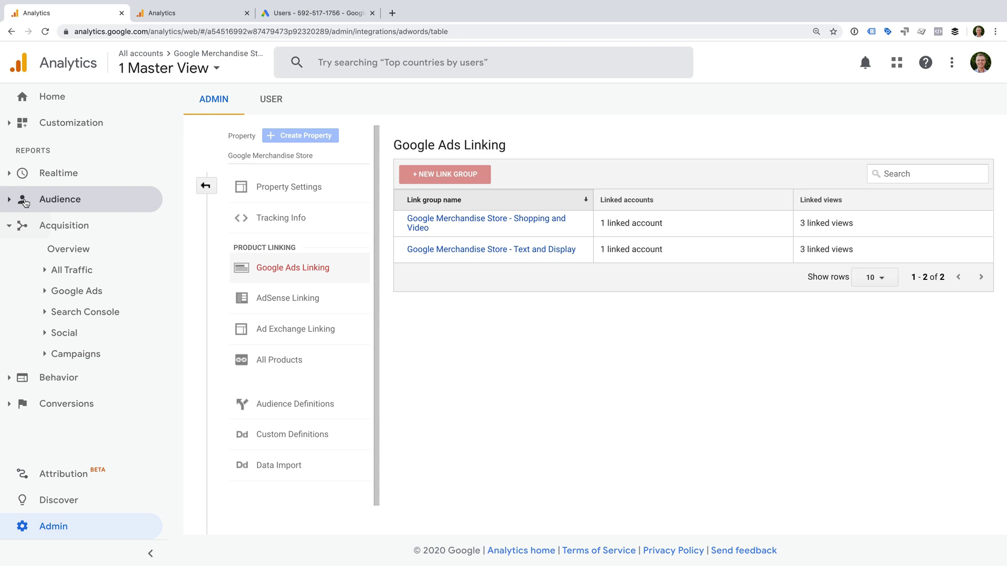
click(102, 291)
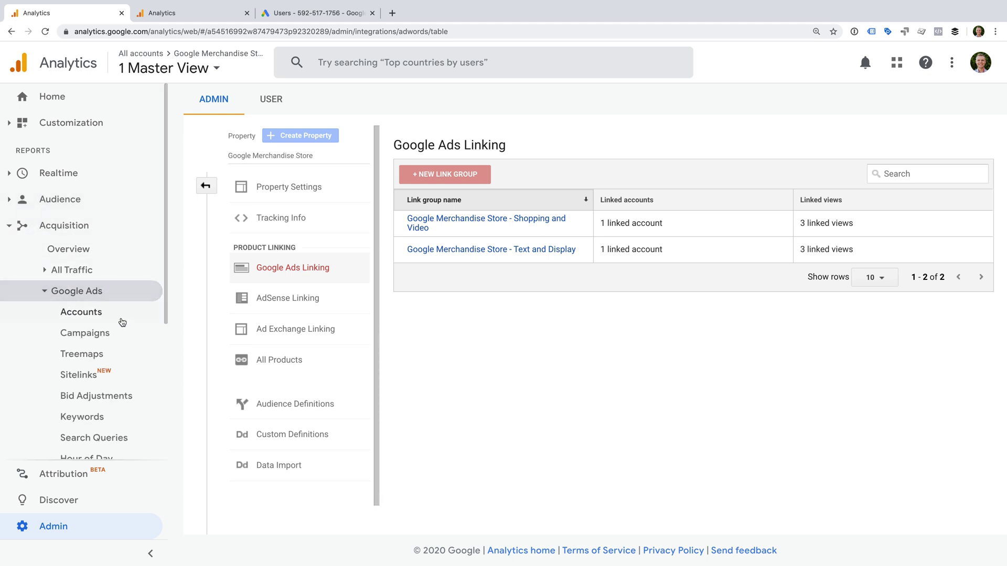
click(125, 333)
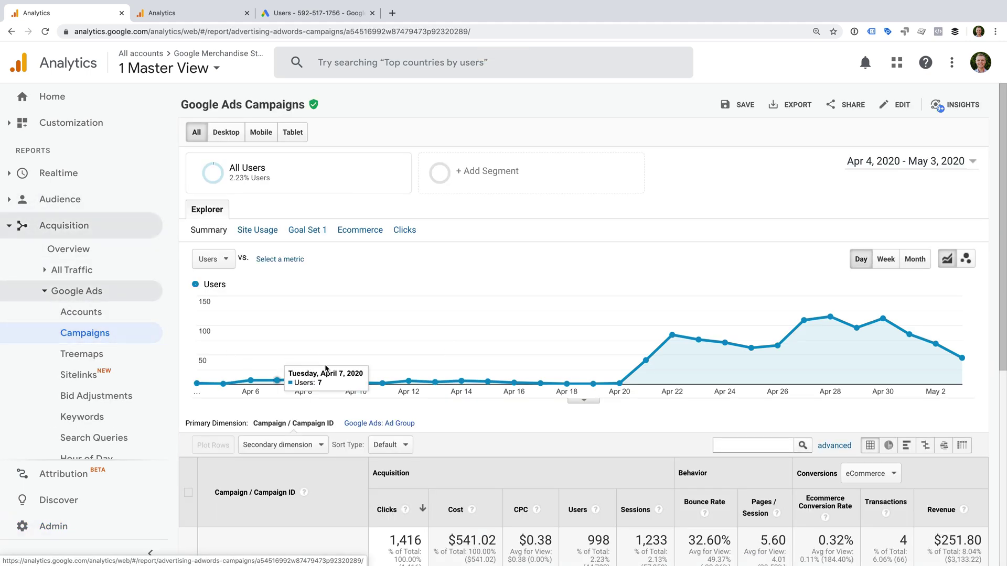
scroll(325, 368, down, 6)
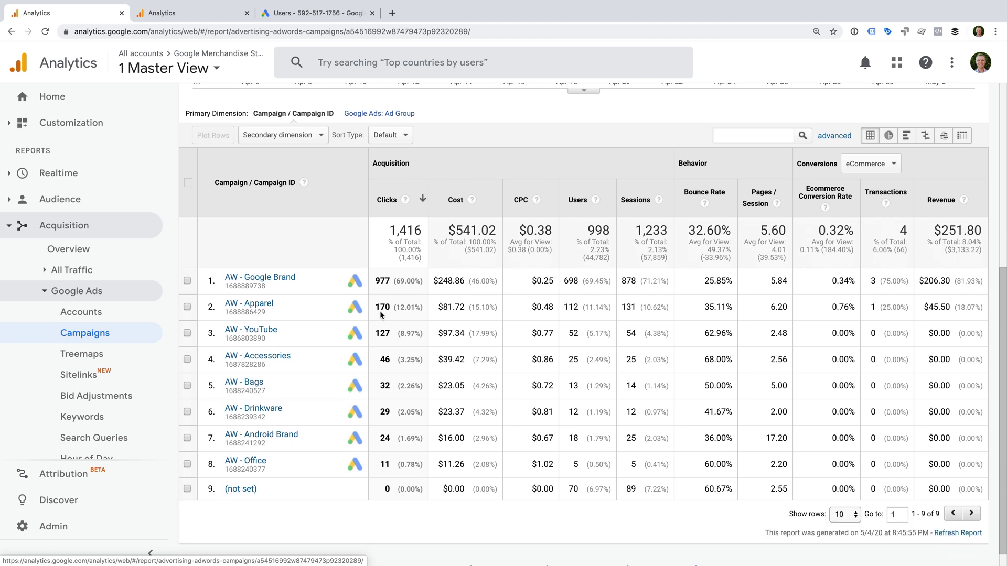
Compare AW - Google Brand's 977 clicks with 878 sessions, and (not set)'s 70 users, 89 sessions.
drag(375, 275, 389, 275)
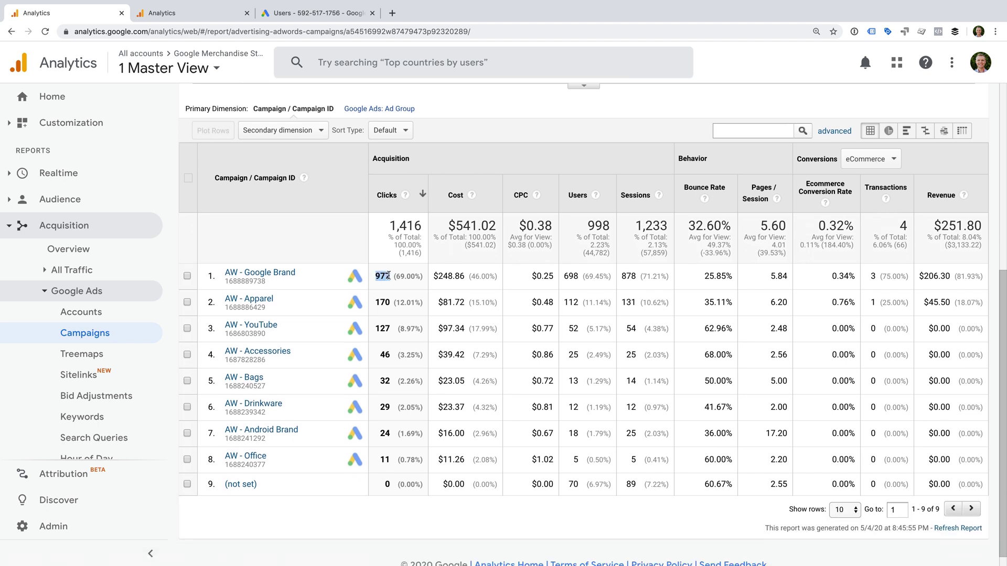
drag(622, 276, 637, 277)
click(668, 286)
double_click(573, 484)
double_click(630, 484)
scroll(112, 356, down, 3)
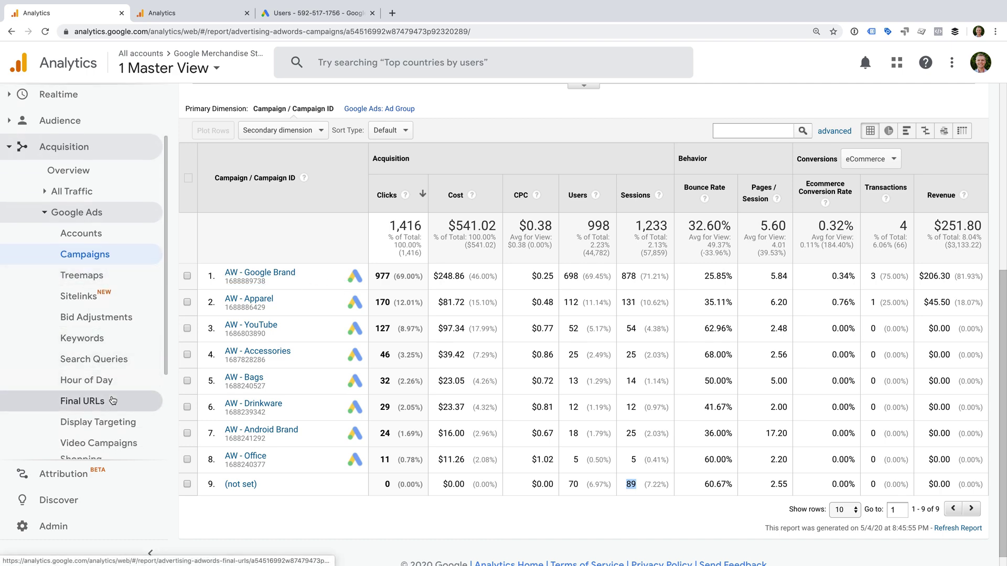